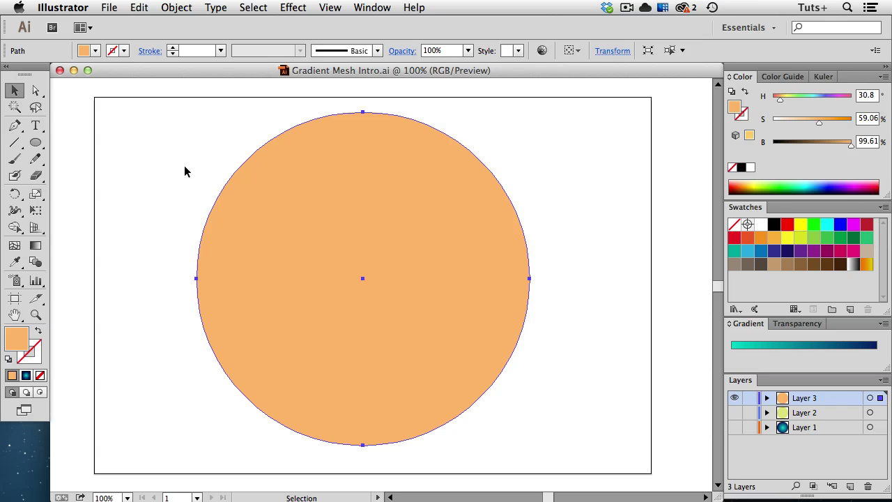
- Convert the orange circle into a 4×4 gradient mesh with To Edge appearance and 60% highlight
left_click(178, 7)
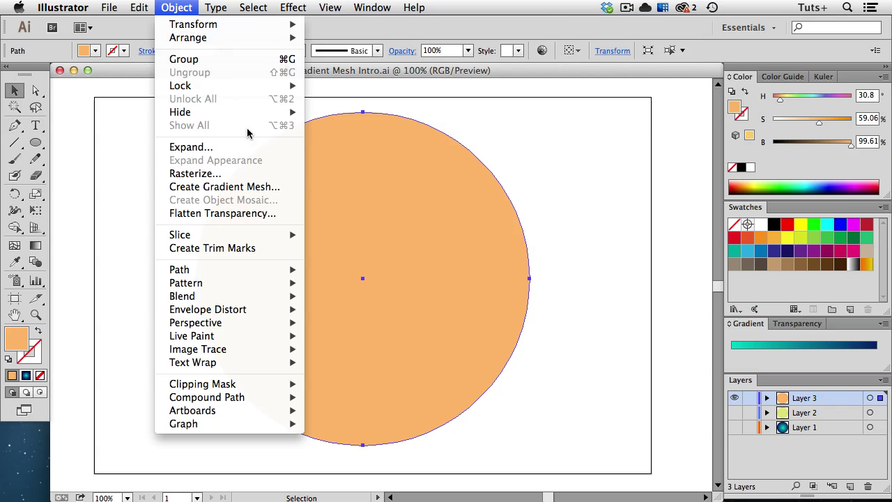
left_click(290, 186)
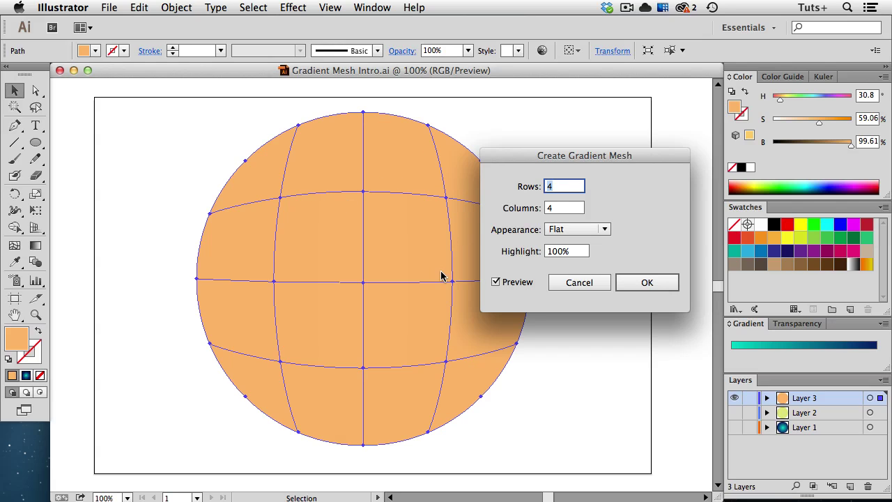
left_click(581, 230)
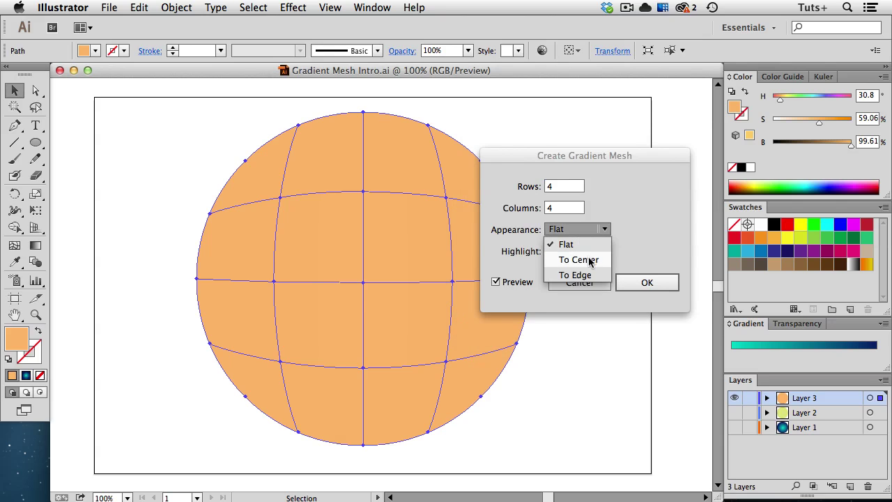
left_click(590, 259)
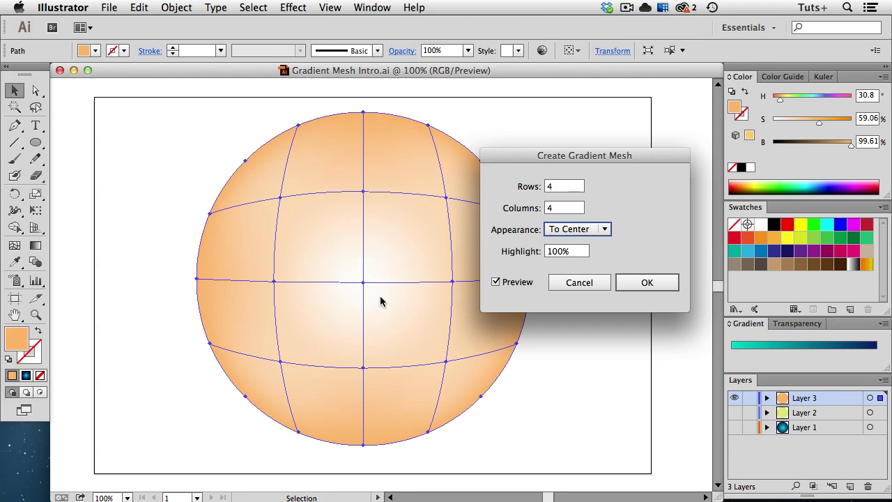
left_click(548, 230)
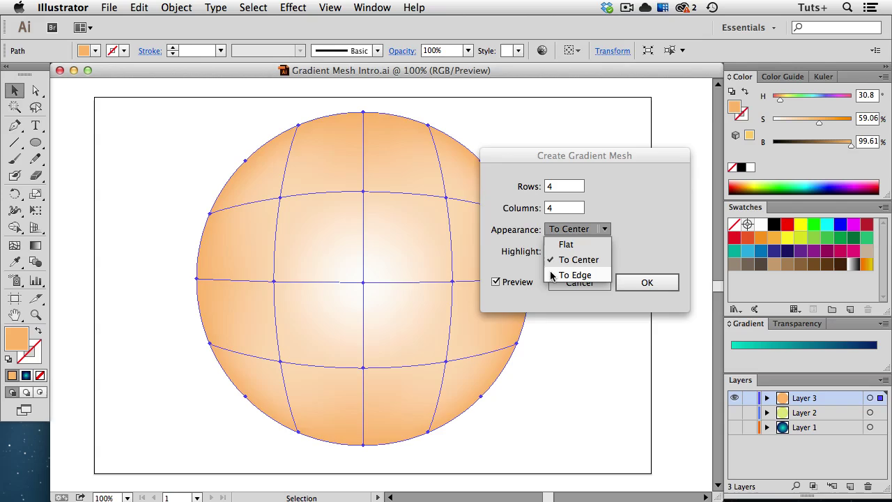
left_click(558, 274)
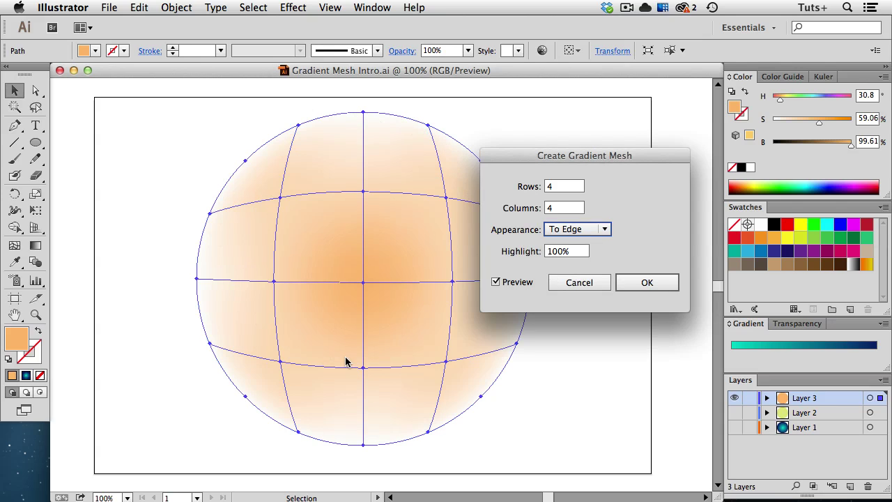
key("Tab")
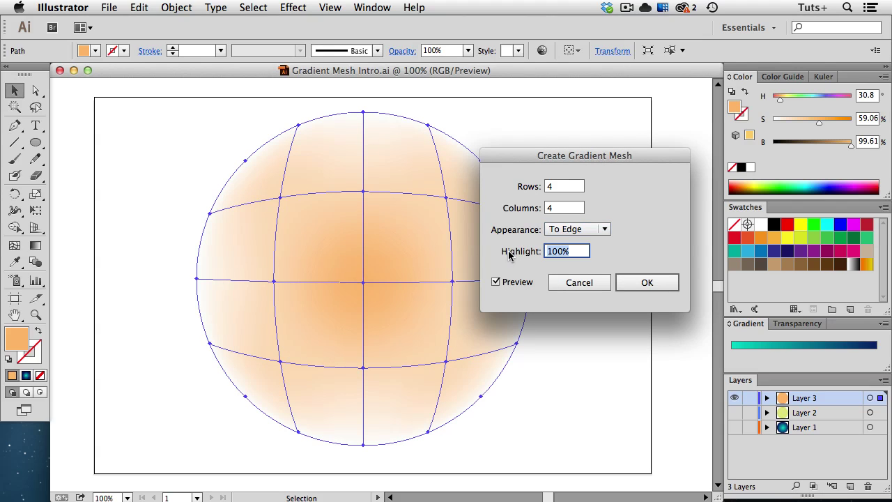
type("60")
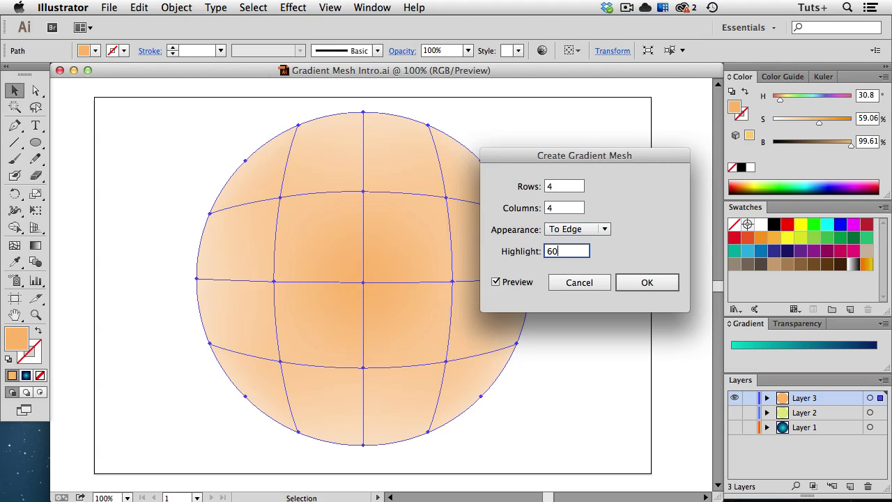
left_click(496, 282)
left_click(495, 282)
left_click(642, 284)
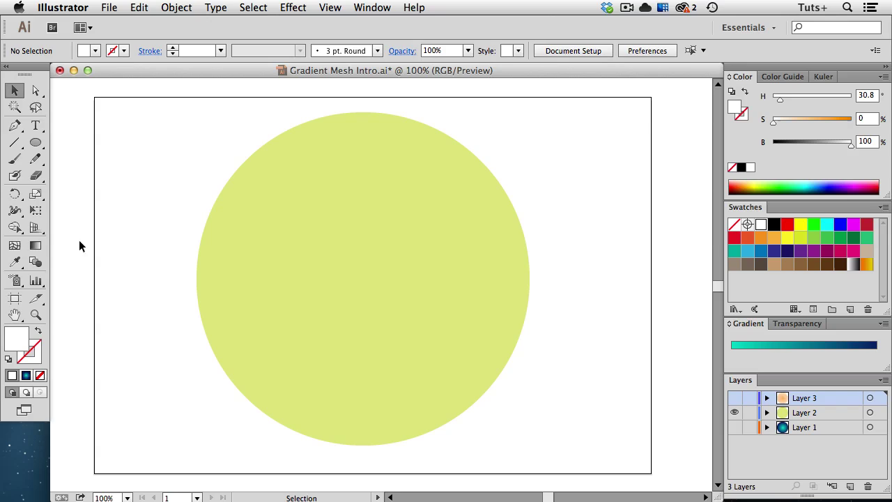
- With the Mesh tool, add three mesh points inside the yellow-green circle for a white highlight
left_click(15, 246)
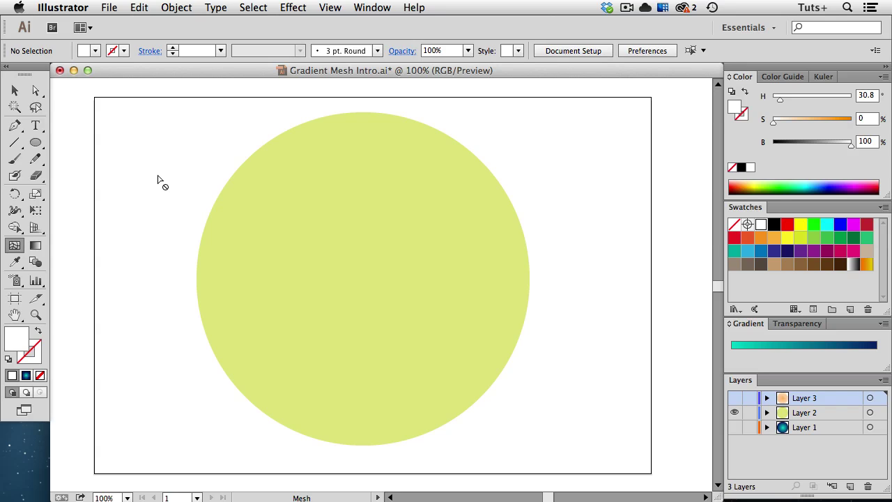
left_click(302, 231)
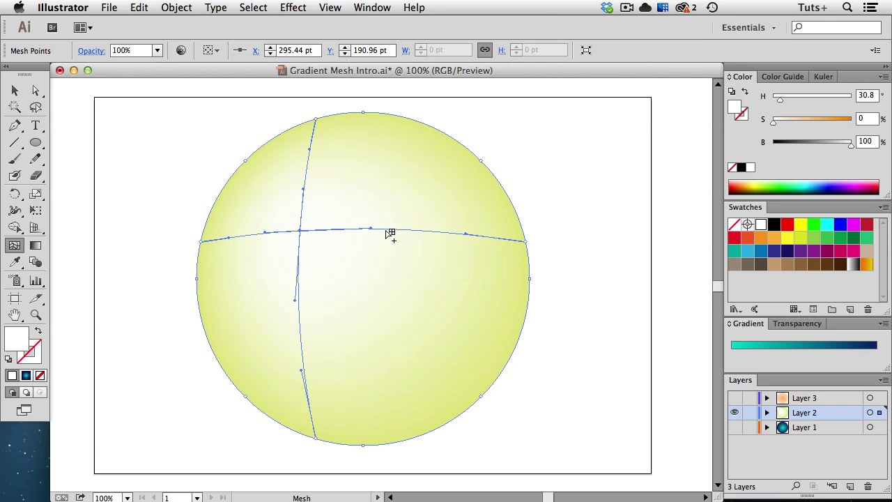
left_click(422, 230)
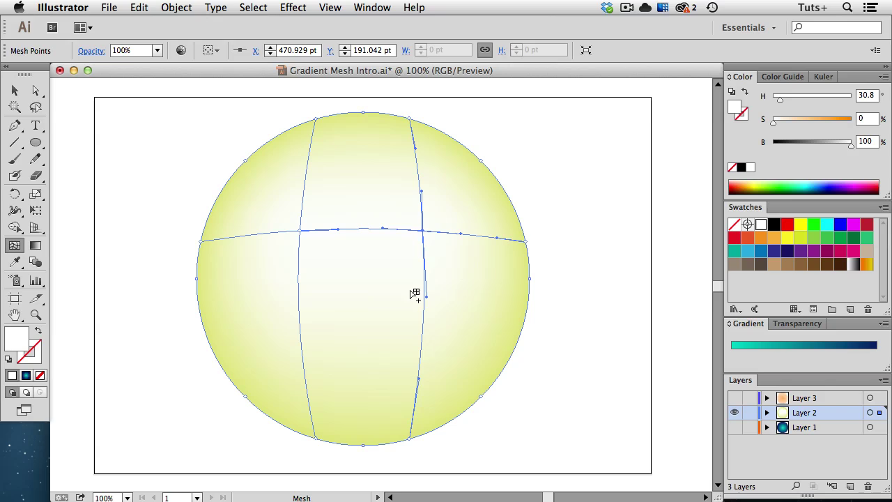
left_click(423, 324)
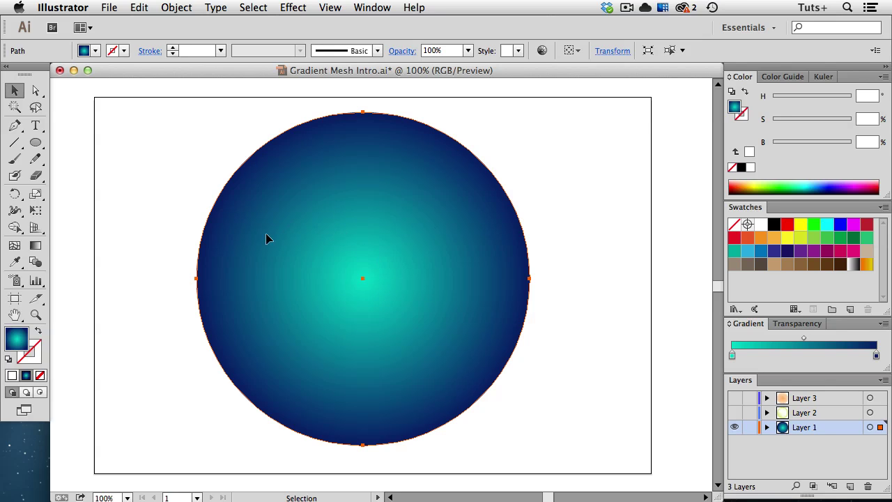
- Expand the teal-to-navy radial gradient circle into a gradient mesh
left_click(176, 8)
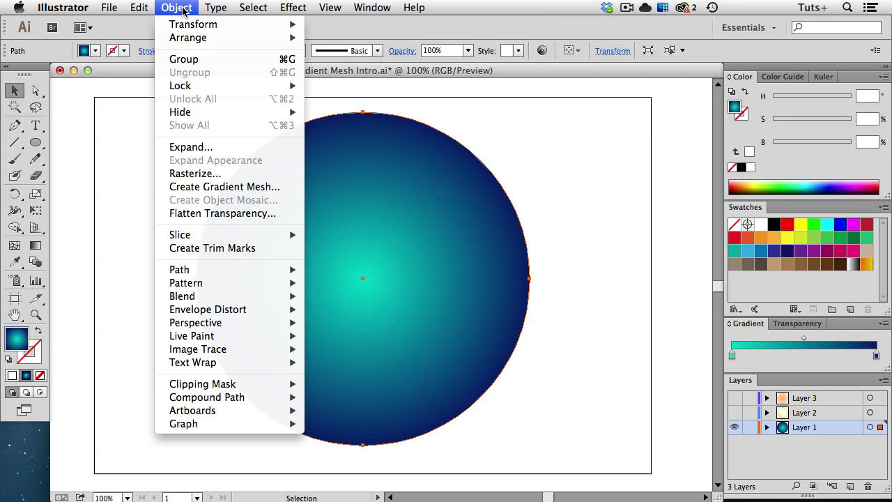
left_click(196, 148)
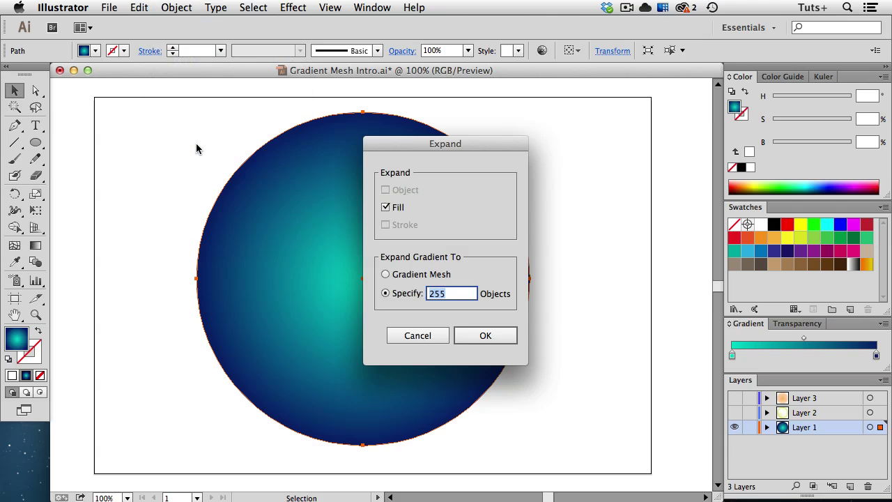
left_click(386, 275)
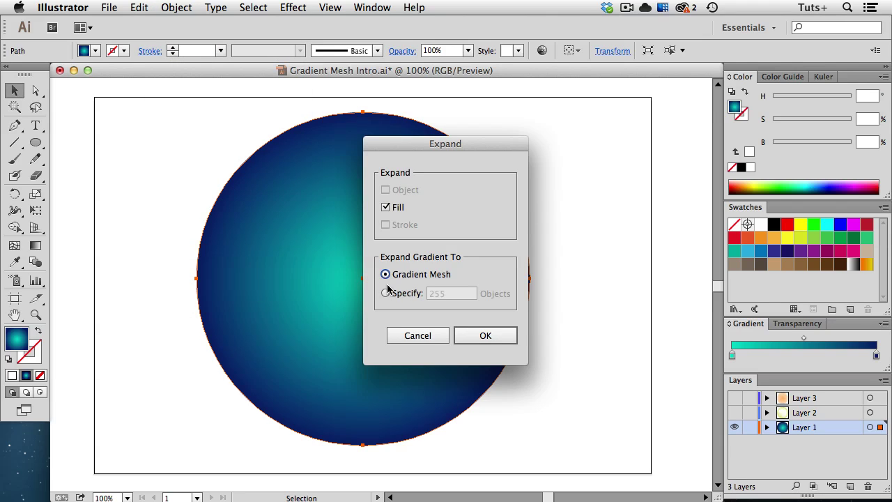
left_click(485, 335)
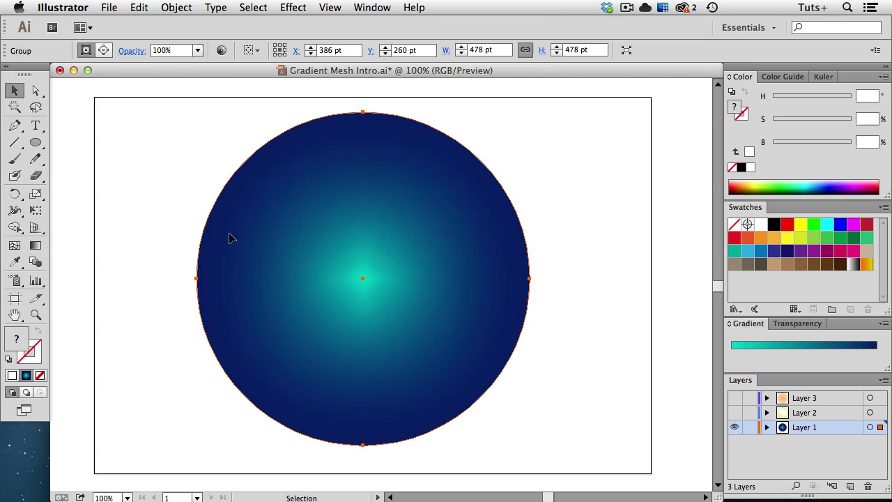
- Release the clipping mask around the gradient mesh
left_click(184, 10)
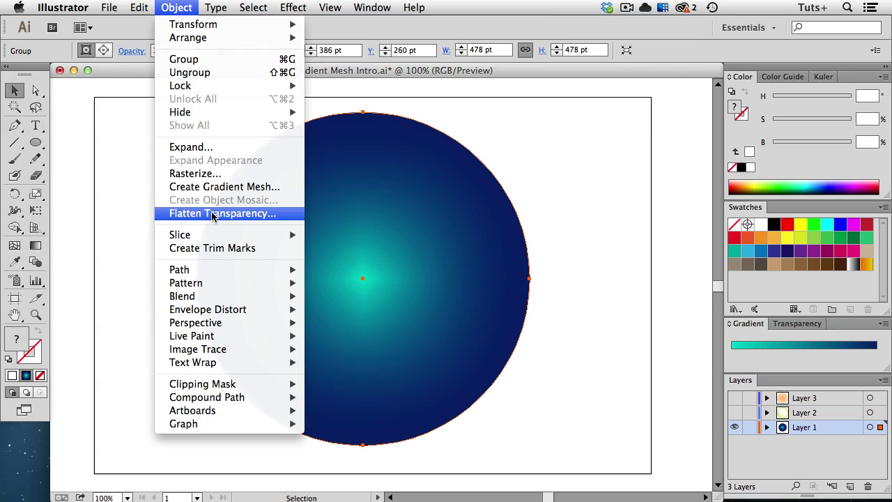
mouse_move(252, 389)
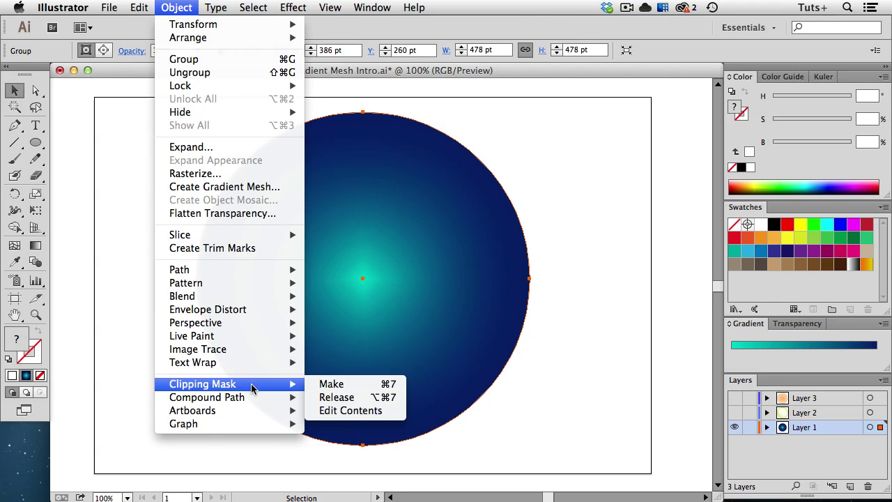
left_click(339, 401)
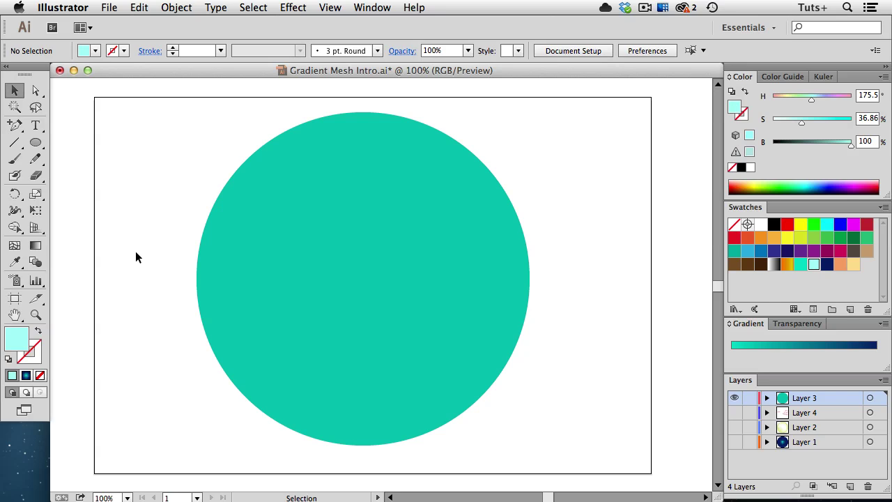
- With the Mesh tool, add several mesh points and lines across the teal circle
left_click(15, 246)
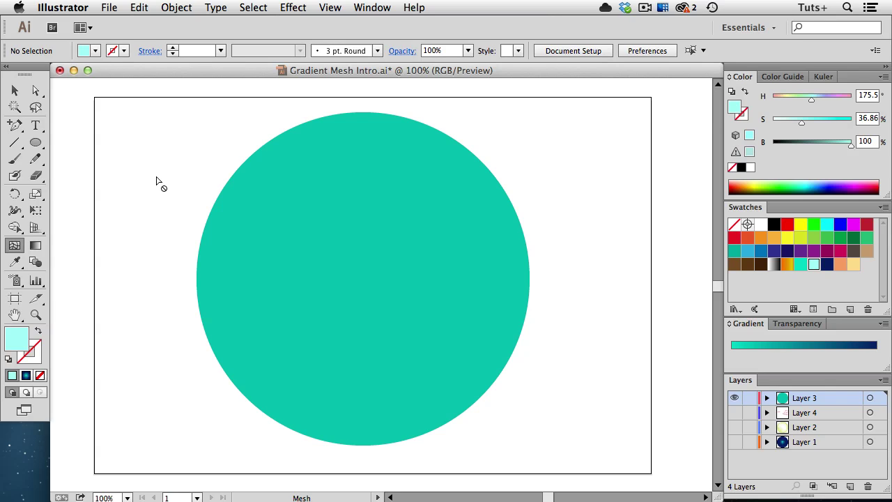
left_click(315, 229)
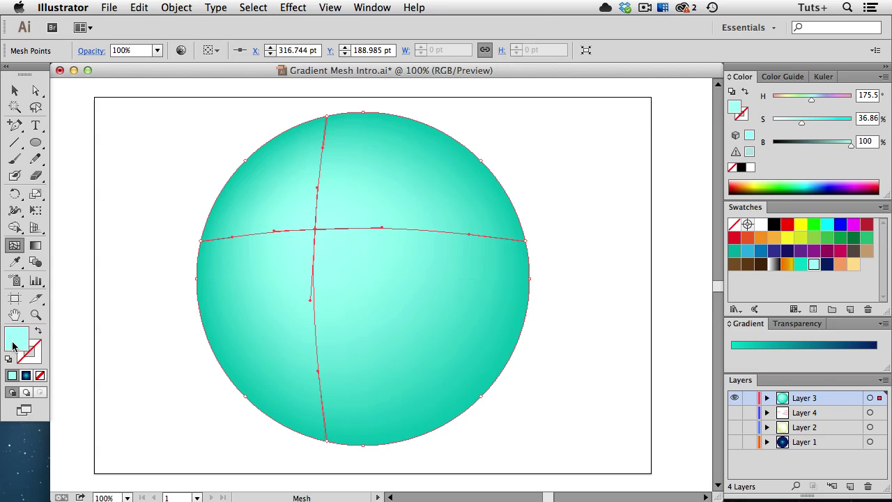
left_click(402, 200)
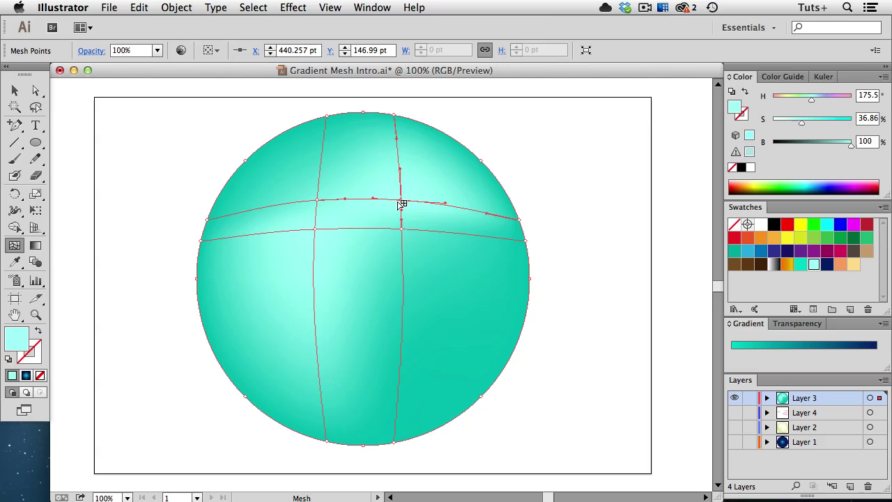
left_click(404, 301)
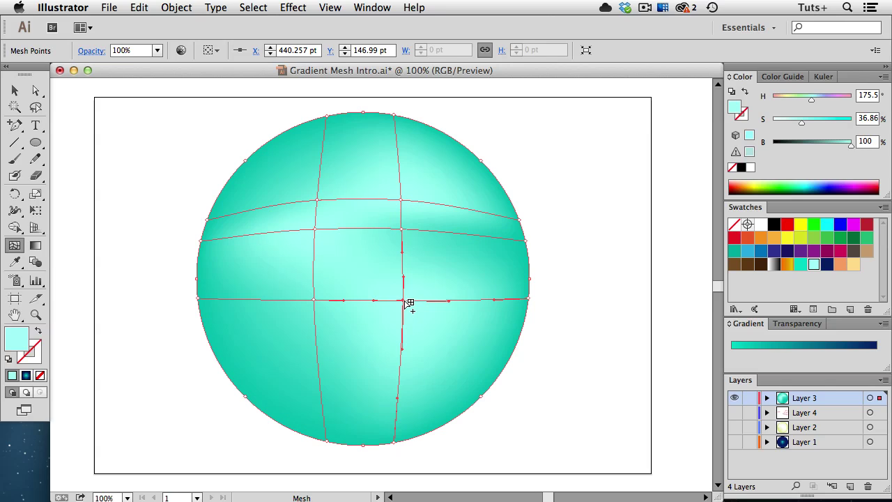
left_click(405, 301)
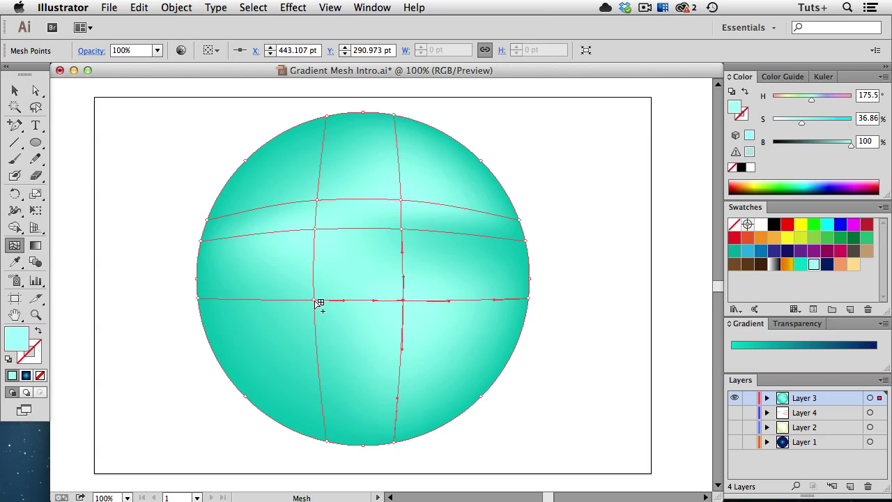
left_click(354, 300)
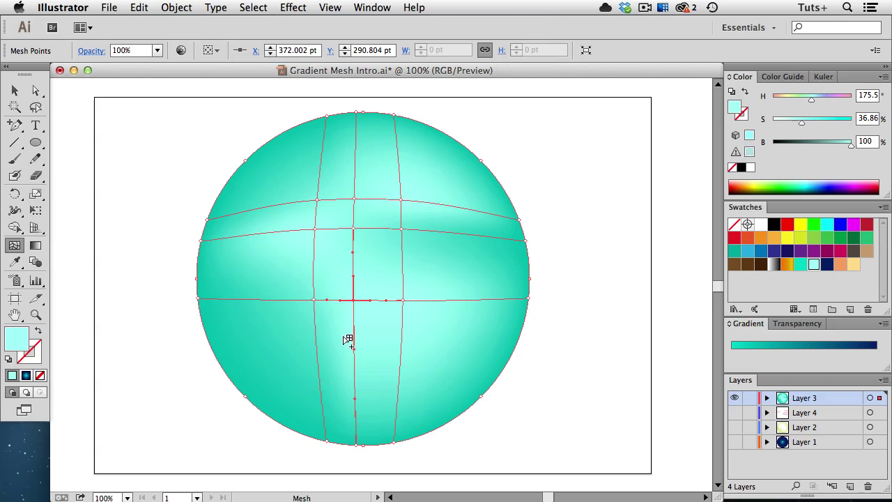
- Option-click to delete the lower horizontal and two vertical mesh lines from the teal circle
key("alt")
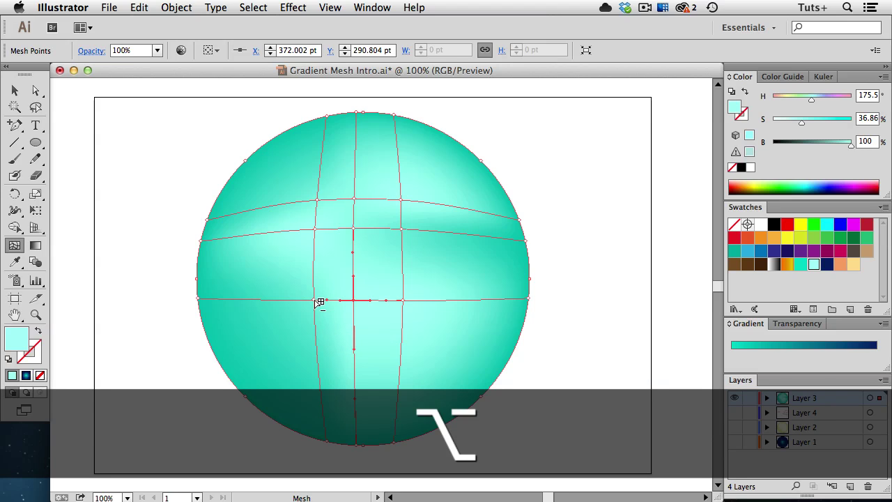
left_click(319, 301, "alt")
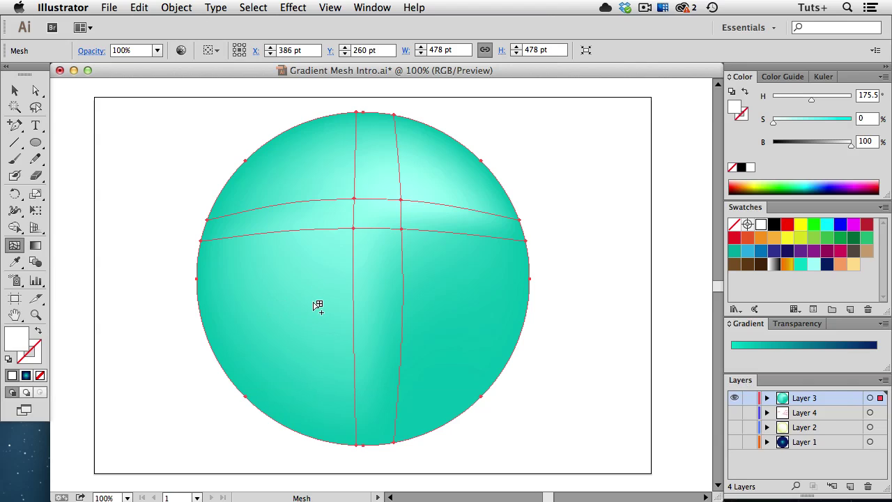
key("alt")
left_click(403, 312, "alt")
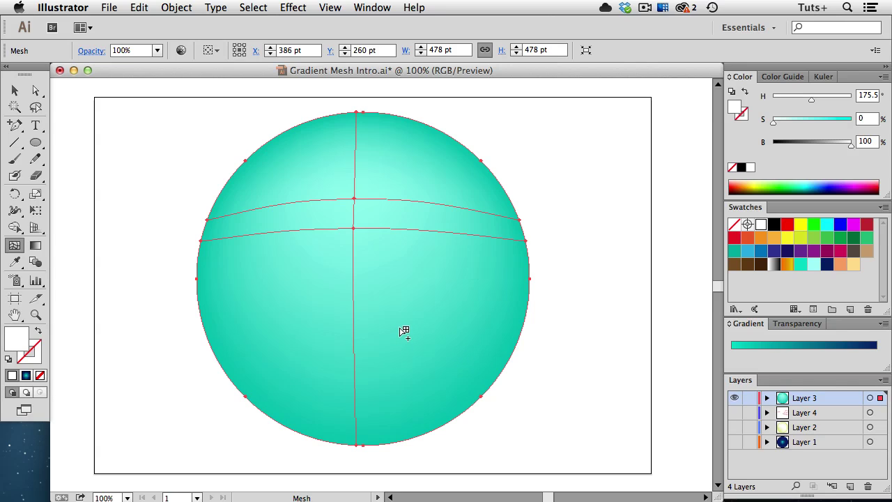
- Move the central mesh point down and back up with Shift, then drag its handles to bend the curves
left_click(355, 229)
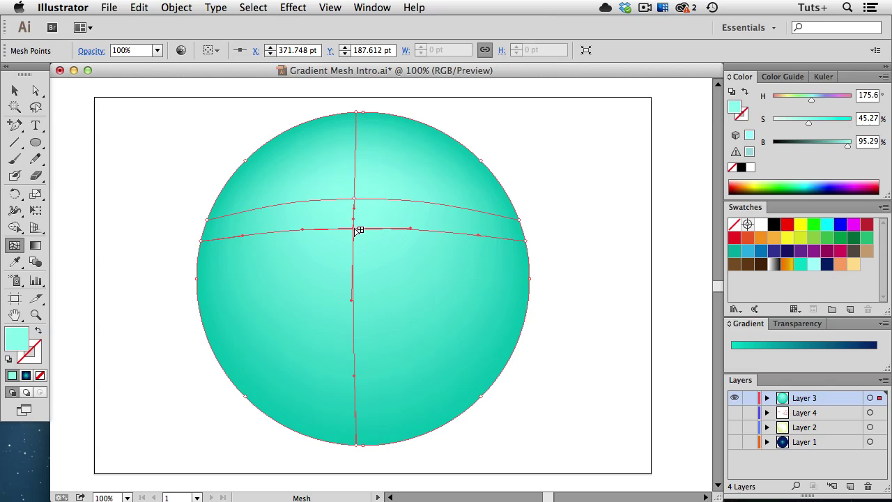
left_click_drag(354, 229, 351, 322)
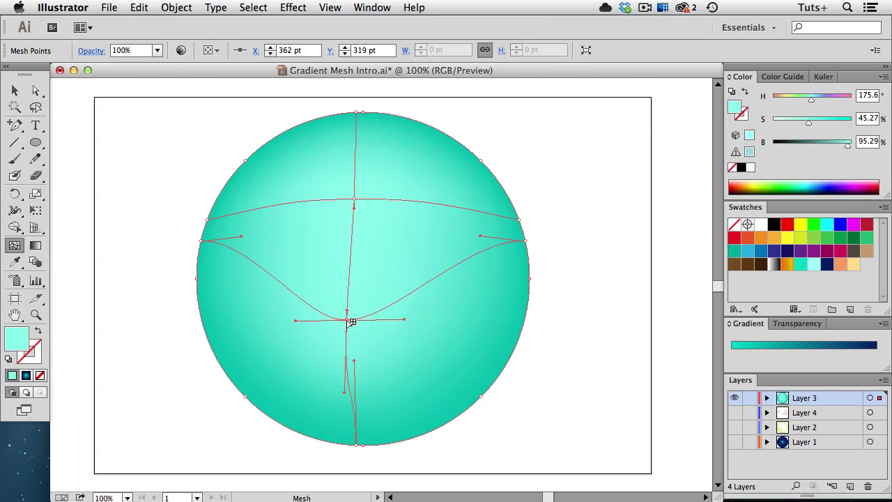
key("shift")
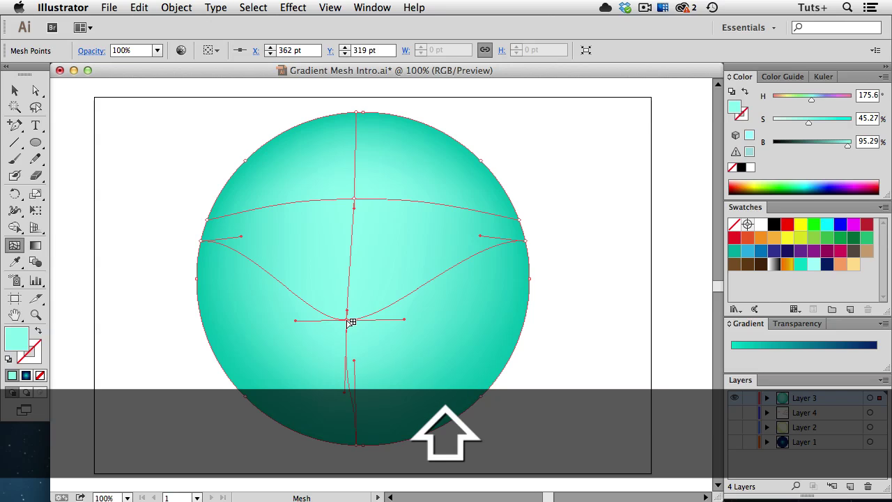
left_click_drag(350, 321, 370, 244)
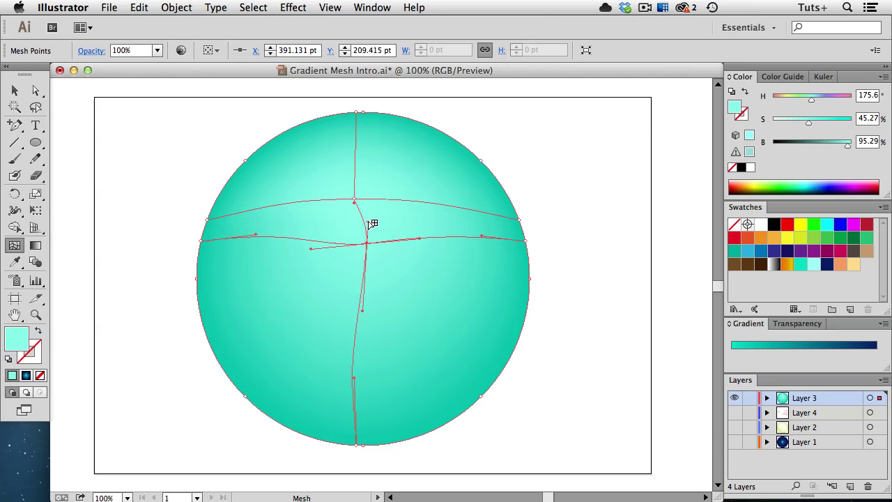
left_click_drag(373, 196, 414, 218)
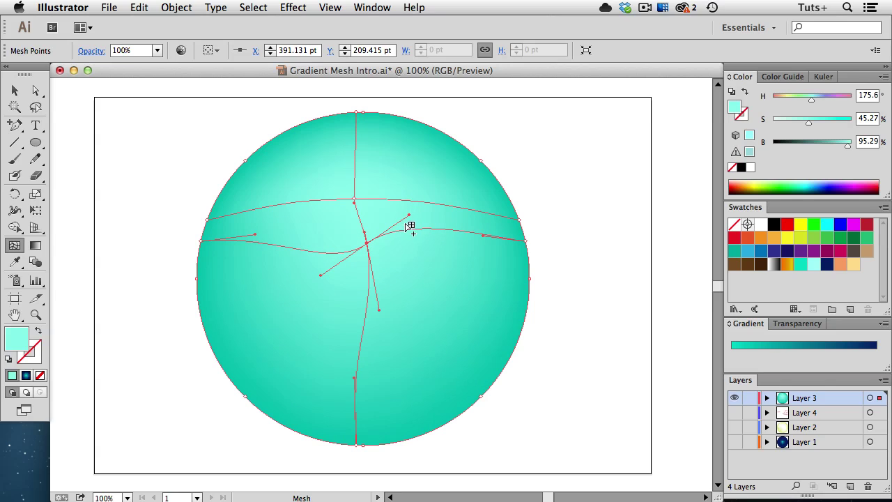
left_click_drag(411, 217, 415, 245)
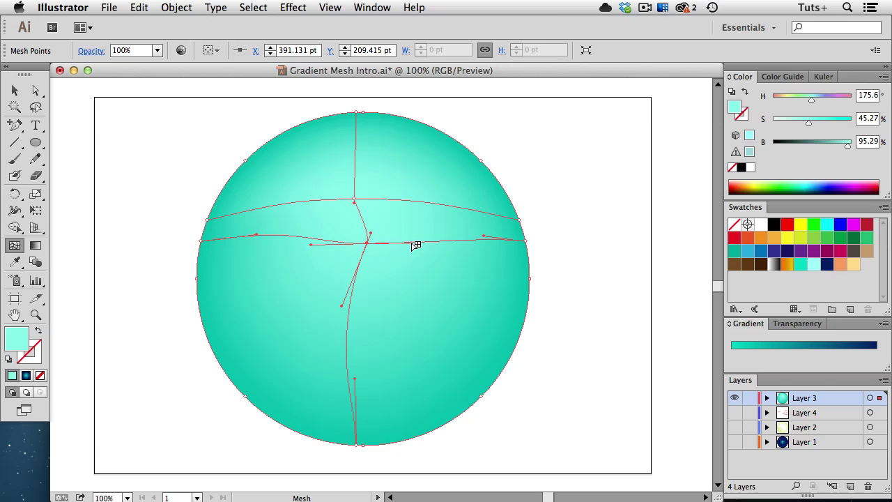
- With Direct Selection, move the top mesh point toward the edge and the central point upward
left_click(37, 91)
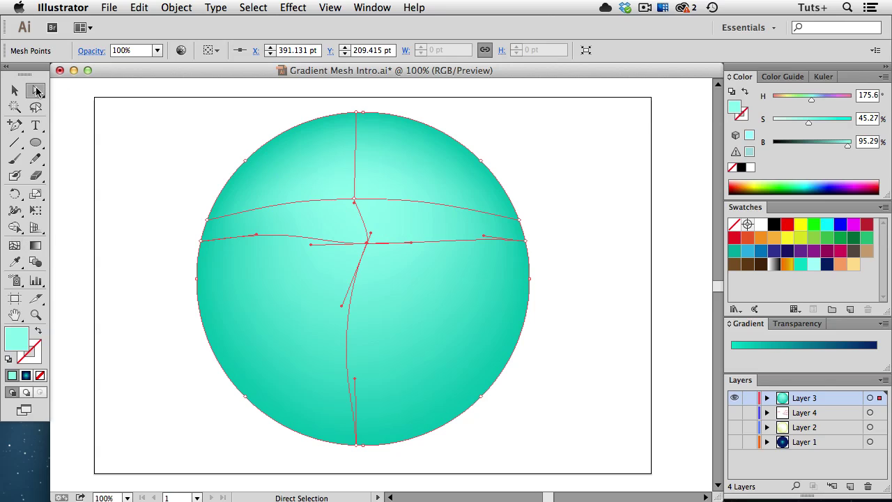
left_click(354, 201)
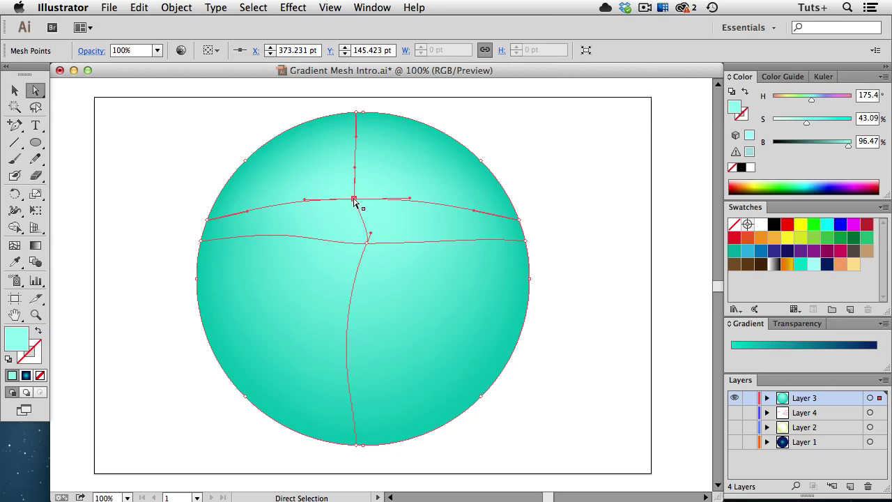
left_click_drag(354, 200, 354, 161)
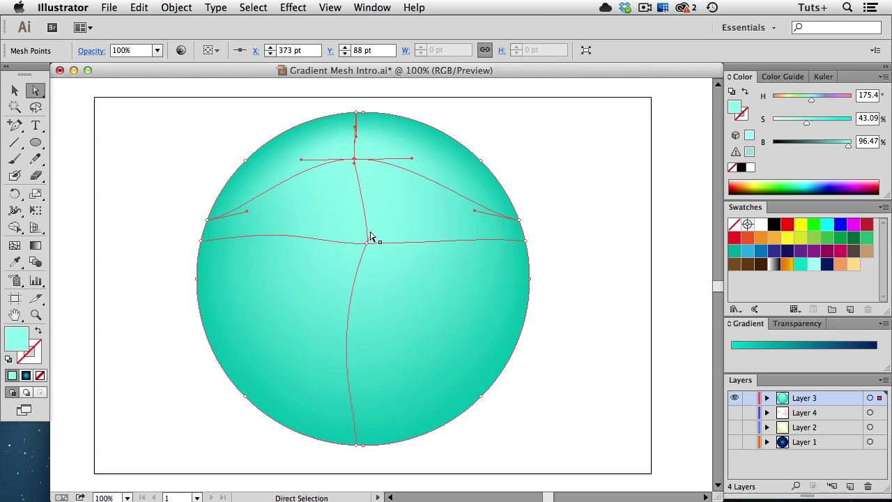
left_click_drag(371, 237, 358, 207)
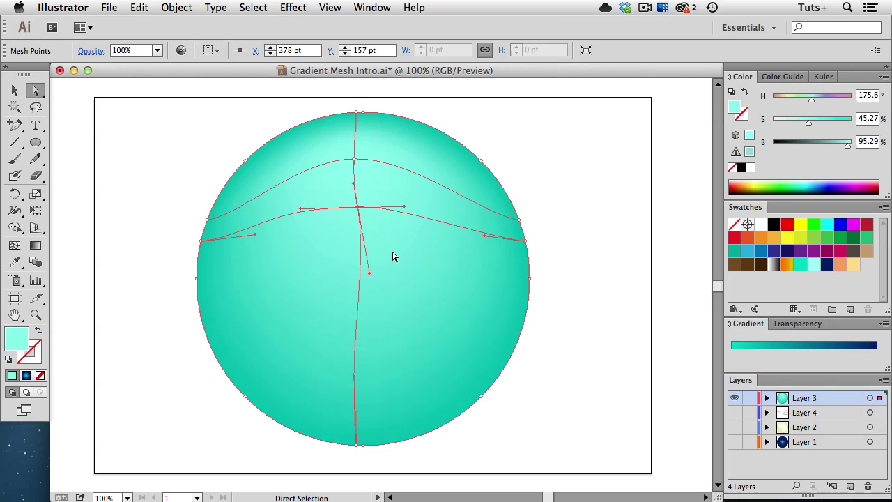
- Select both central mesh points, drag them lower, and fill them dark navy
left_click(354, 161)
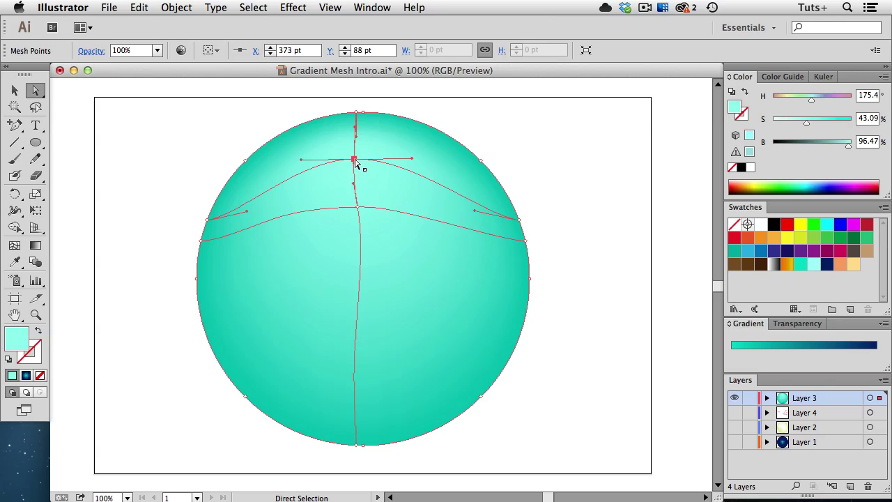
key("shift")
left_click(358, 208, "shift")
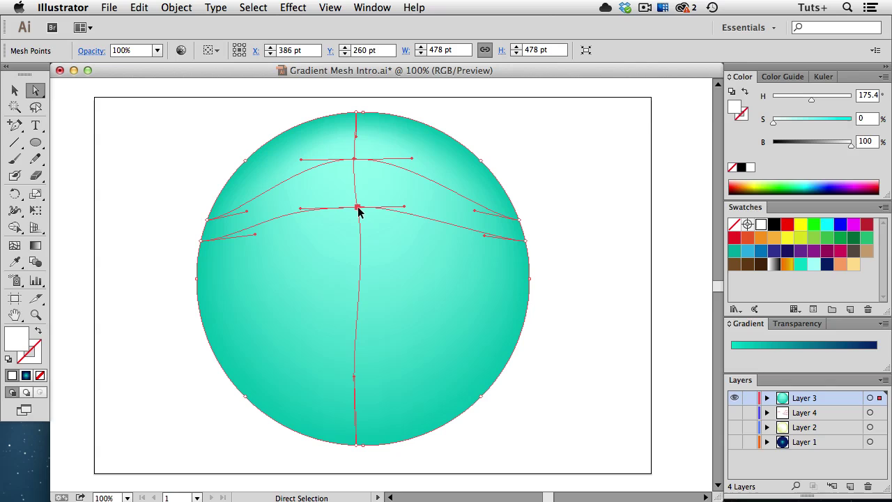
left_click_drag(358, 209, 361, 314)
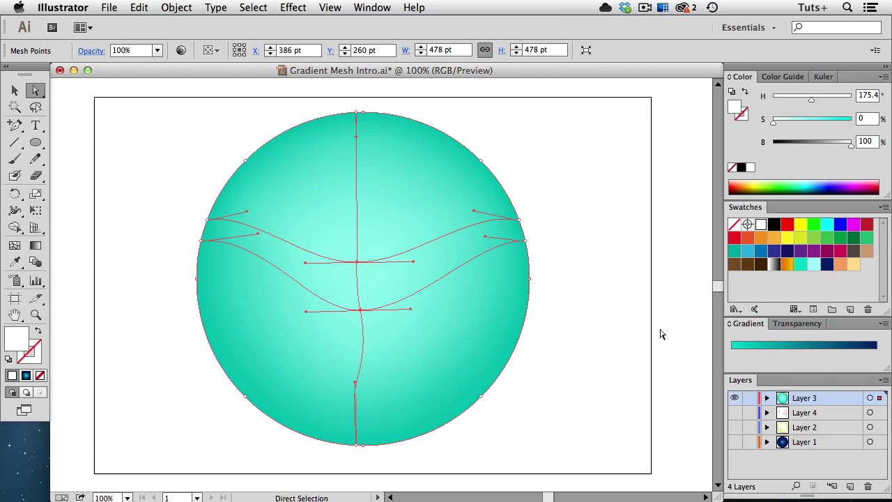
left_click(813, 269)
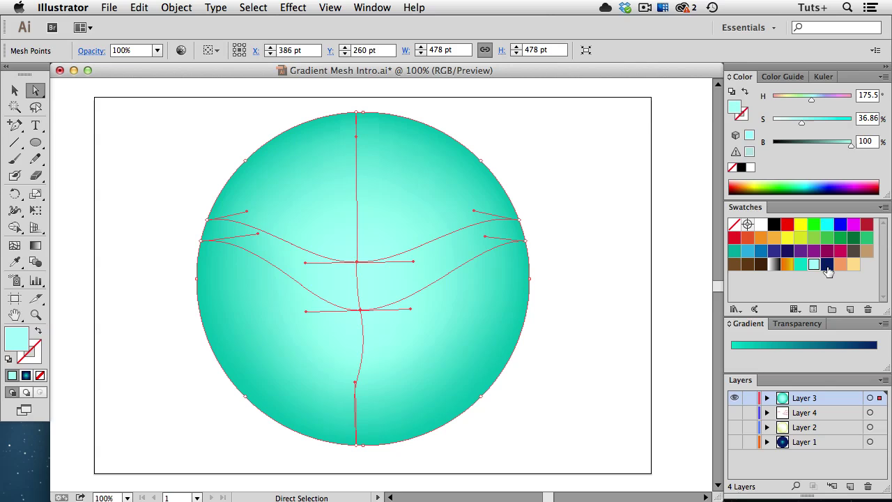
left_click(827, 268)
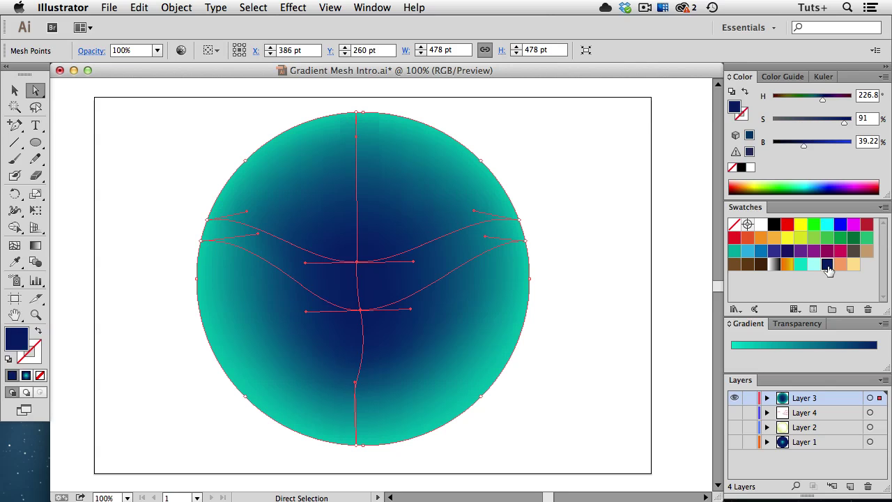